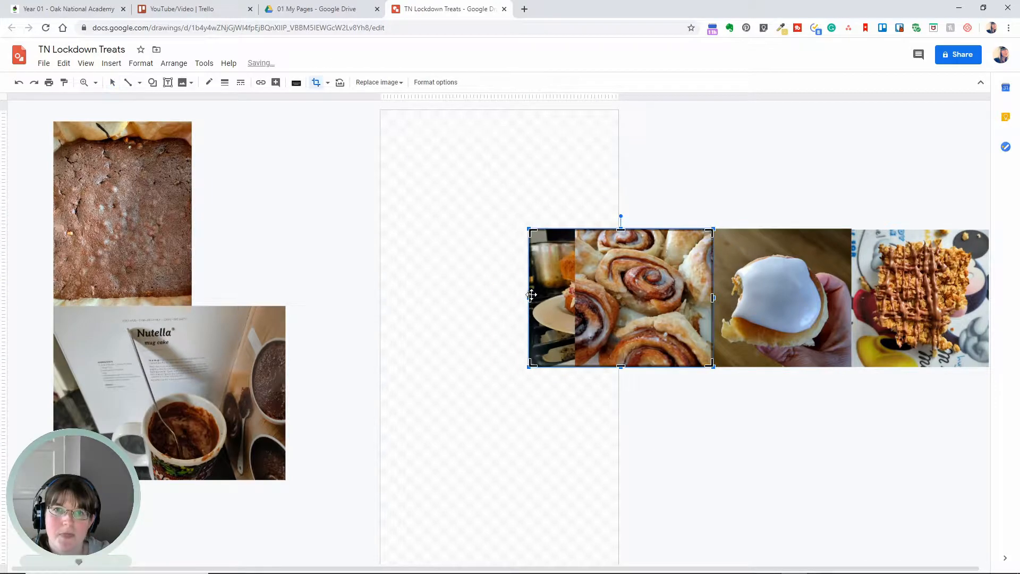
- Crop the sponge cake photo to a square and place it directly below the chocolate-drizzled cornflake photo
drag(637, 303, 509, 423)
drag(700, 441, 636, 311)
drag(554, 415, 821, 453)
drag(924, 418, 924, 418)
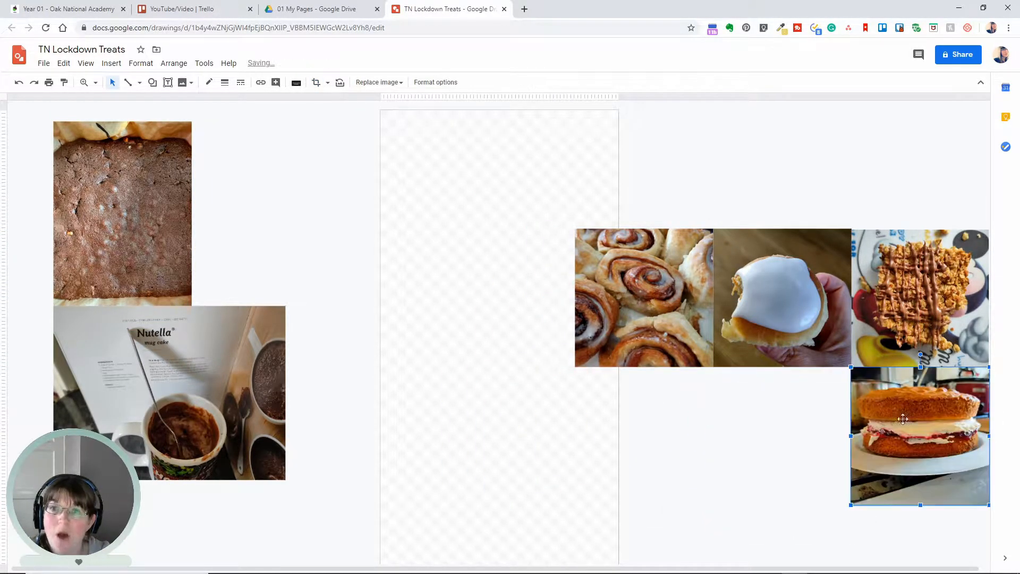
- Resize and crop the Nutella mug cake photo to a square beside the sponge cake photo
drag(181, 401, 739, 461)
drag(618, 541, 666, 505)
double_click(701, 444)
drag(667, 436, 712, 435)
click(768, 538)
click(802, 468)
drag(888, 455, 888, 455)
drag(809, 474, 811, 473)
- Place the brownie photo below the cinnamon rolls and crop it to a matching square
drag(114, 208, 635, 451)
double_click(635, 450)
drag(651, 508, 651, 504)
click(494, 440)
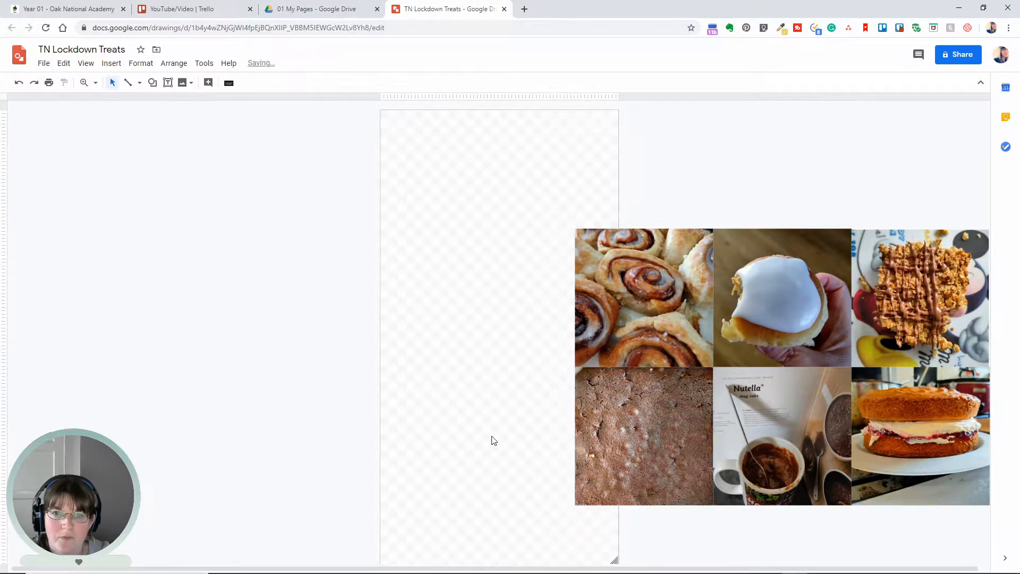
- Fit the six square photos across the page width in two rows of three and group them
drag(586, 277, 583, 276)
drag(632, 302, 437, 291)
drag(796, 218, 617, 335)
drag(574, 388, 574, 303)
click(628, 303)
click(581, 346)
click(725, 350)
drag(660, 368, 358, 275)
right_click(519, 329)
click(552, 428)
- Add the plain grey paper from the kit, enlarge and crop it to fill the page, and send it behind the photos
key(alt+Tab)
mouse_move(569, 399)
mouse_down()
mouse_move(353, 387)
mouse_move(383, 410)
mouse_up()
mouse_move(535, 410)
mouse_down()
mouse_move(761, 200)
mouse_move(834, 110)
mouse_up()
double_click(585, 365)
drag(834, 335, 618, 337)
click(849, 375)
click(553, 336)
key(ctrl+shift+Down)
click(691, 287)
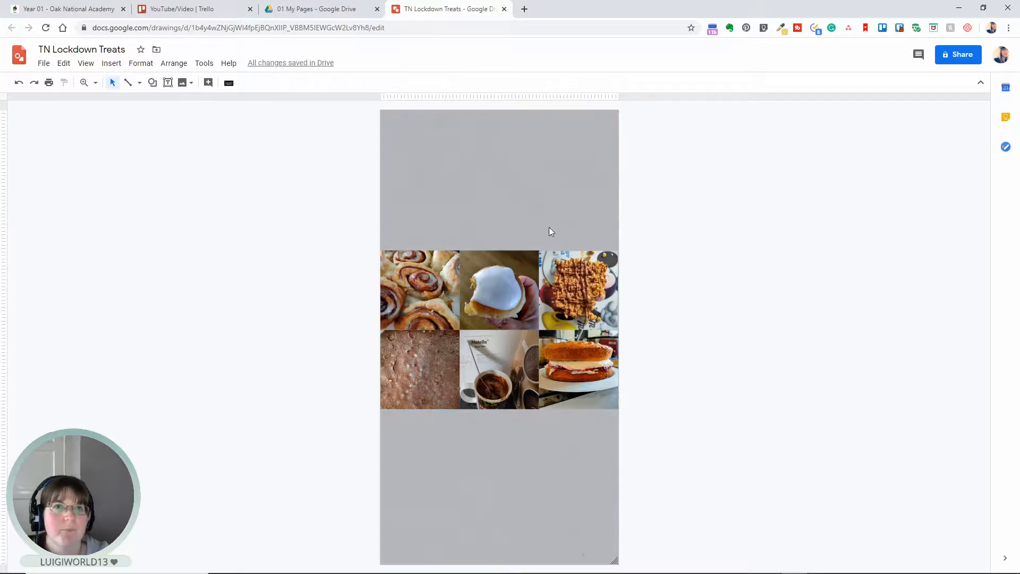
- Add the heart-patterned, diagonal-striped and yellow polka-dot papers from the Wish You Were Here kit to the drawing
right_click(527, 275)
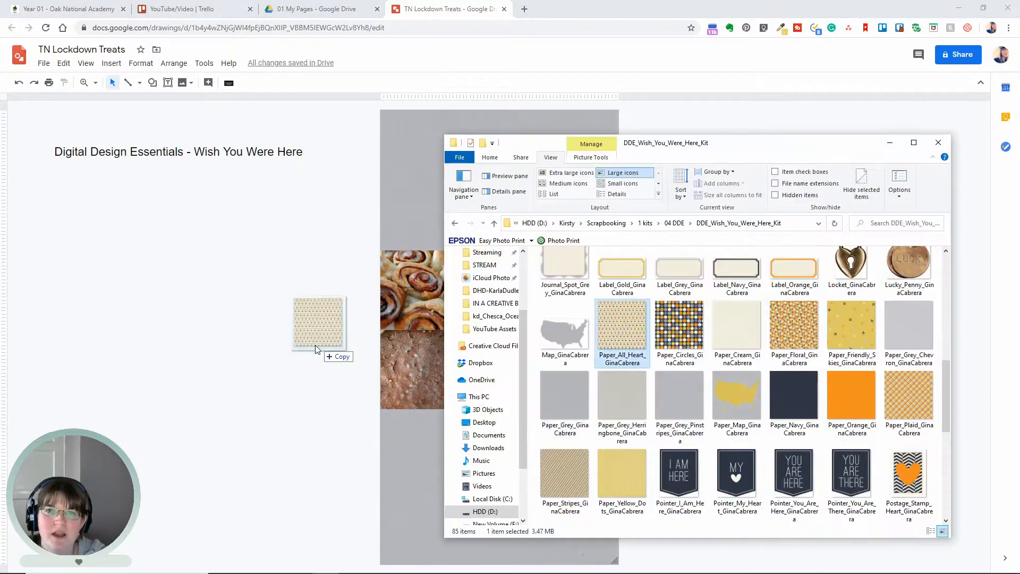
drag(319, 341, 319, 341)
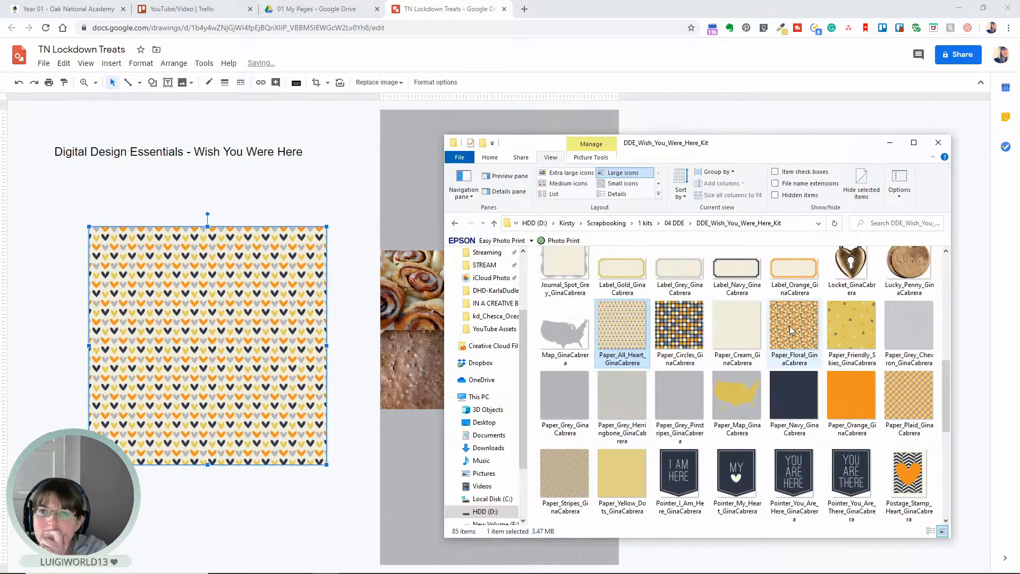
drag(794, 333, 248, 471)
key(alt+Tab)
drag(626, 476, 207, 417)
- Enlarge the yellow polka-dot paper and crop it to a photo-sized square tile below the brownie photo
drag(264, 371, 721, 319)
drag(730, 293, 590, 291)
drag(618, 488, 696, 565)
drag(695, 250, 834, 110)
double_click(798, 292)
drag(834, 337, 581, 338)
drag(455, 343, 429, 330)
key(Return)
drag(420, 563, 428, 476)
click(758, 425)
- Move the diagonal-striped paper onto the page, enlarge it and crop it to a photo-sized square tile
drag(250, 403, 632, 277)
drag(528, 375, 445, 454)
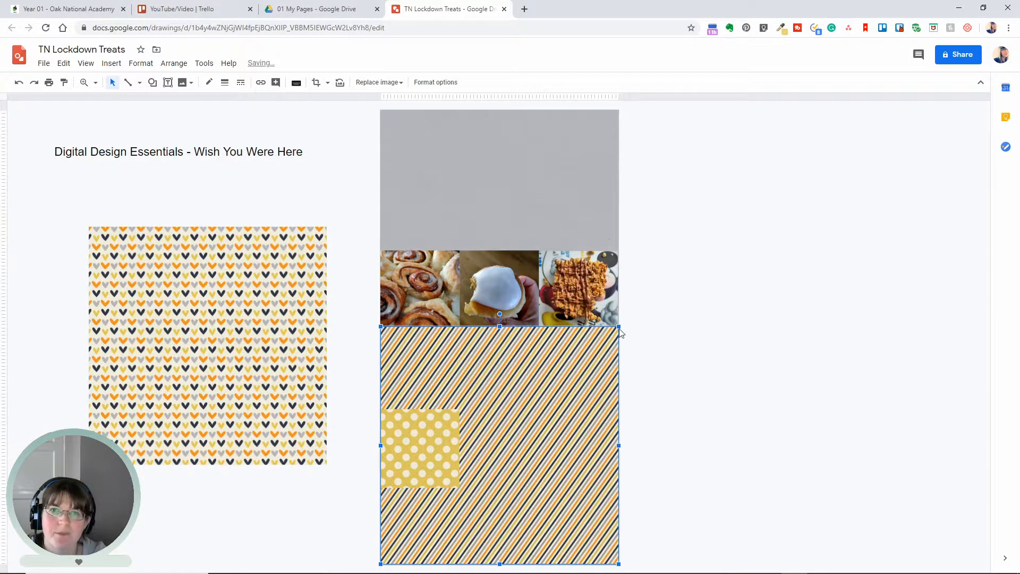
drag(802, 111, 802, 110)
double_click(728, 227)
drag(608, 112, 584, 409)
drag(609, 562, 601, 487)
drag(833, 448, 500, 455)
click(362, 483)
- Move the heart-patterned paper onto the page, enlarge it and crop it to a photo-sized square tile
drag(208, 384, 499, 483)
drag(617, 326, 767, 111)
double_click(802, 319)
drag(833, 338, 460, 337)
key(Return)
double_click(427, 148)
drag(420, 111, 420, 409)
drag(419, 564, 693, 399)
click(357, 473)
- Rearrange the tiles into a 3×3 grid with polka dots in the upper-right cell, stripes in the centre and hearts in the lower-left cell
click(684, 461)
drag(598, 443, 599, 440)
drag(688, 398, 499, 364)
drag(582, 287, 719, 400)
drag(513, 434, 591, 276)
drag(710, 396, 487, 448)
click(713, 465)
drag(399, 296, 398, 296)
- Group the nine tiles and place the navy banner from the kit above the grid, against the page's left edge
right_click(492, 340)
click(543, 438)
click(678, 322)
drag(552, 366, 589, 359)
key(alt+Tab)
drag(675, 420, 340, 363)
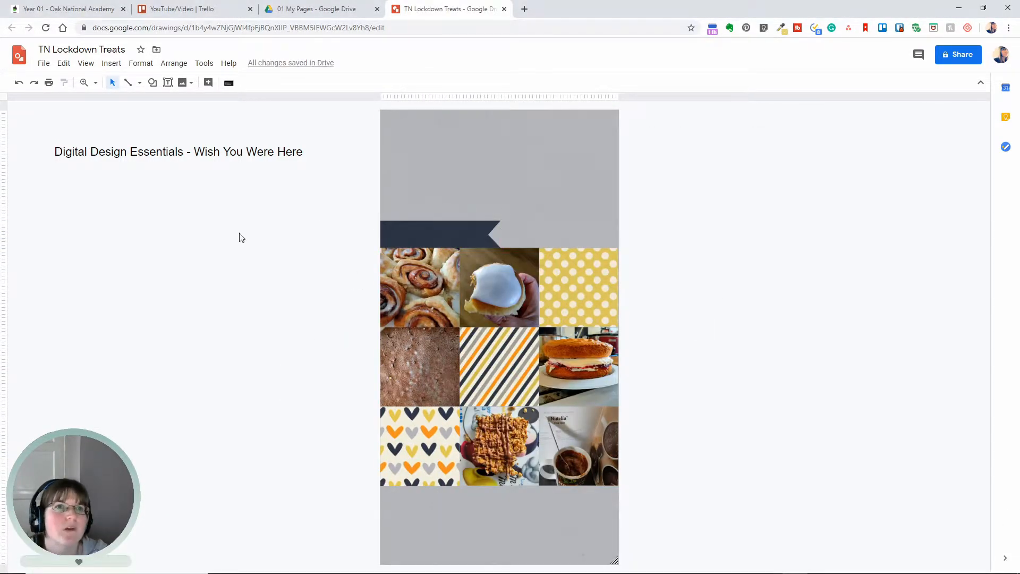
- Draw a text box across the navy banner, browse the available fonts and set the text colour to white
drag(386, 227, 480, 241)
click(319, 83)
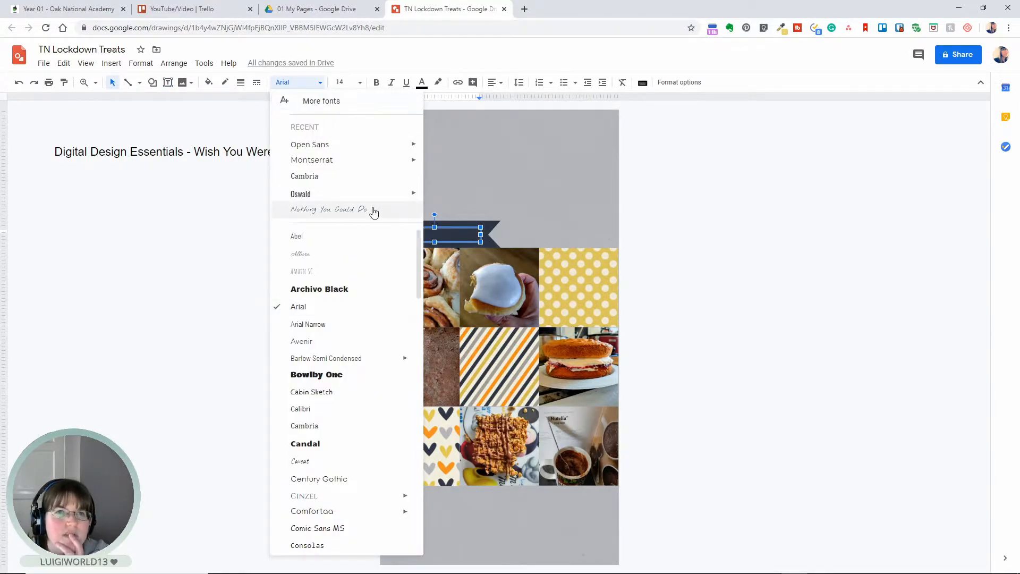
mouse_move(380, 250)
scroll(348, 372, down, 15)
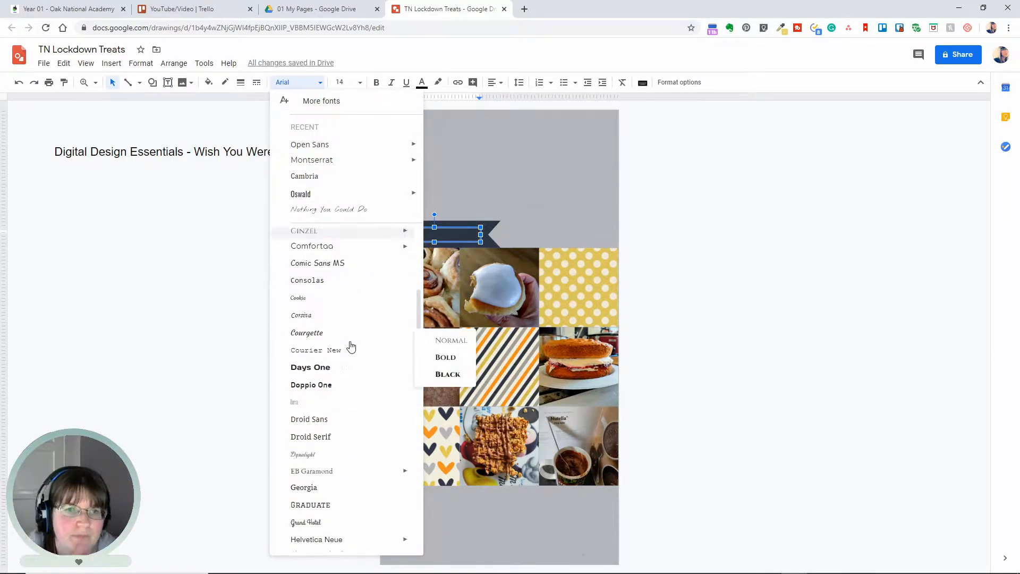
mouse_move(347, 406)
scroll(347, 404, down, 6)
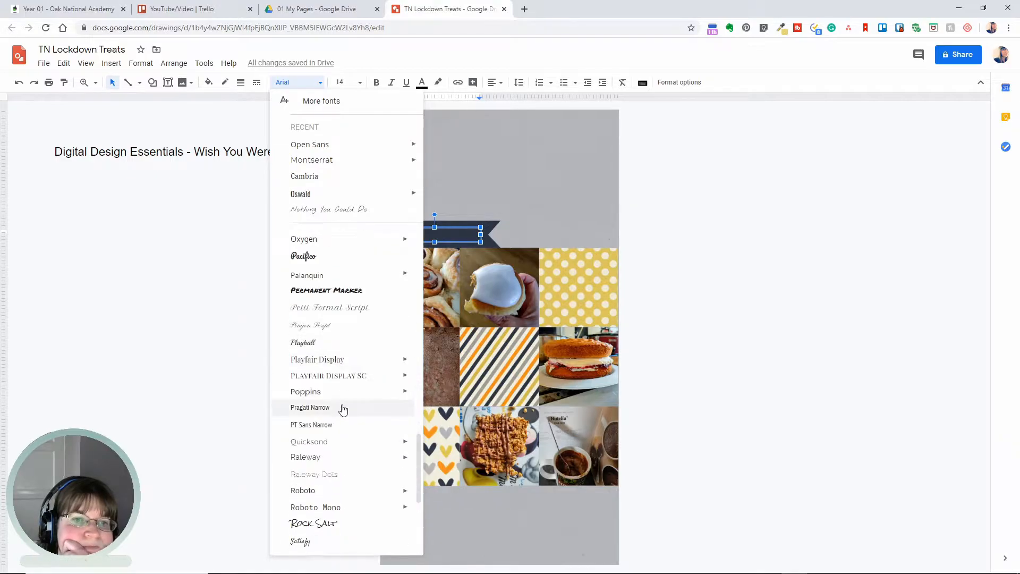
key(Escape)
click(422, 82)
click(528, 110)
- Enter "Lockdown Treats" as the banner title at font size 30
key(F12)
click(1011, 45)
key(ctrl+a)
click(359, 83)
click(345, 270)
click(461, 234)
key(BackSpace)
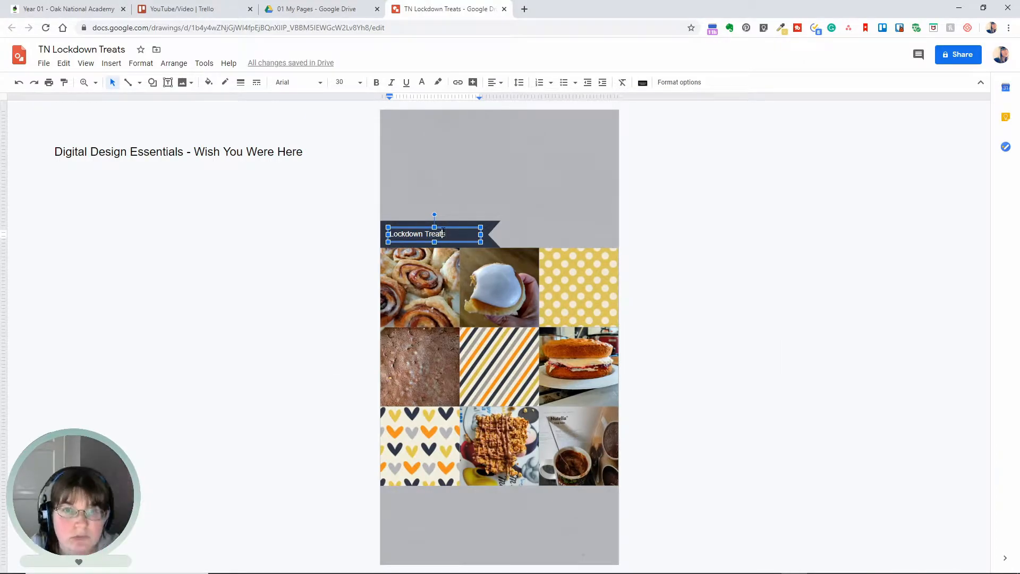
- Set the banner title to the Satisfy font at size 48
key(ctrl+a)
click(320, 82)
click(345, 209)
click(321, 83)
scroll(318, 394, down, 9)
click(333, 356)
click(359, 82)
click(348, 303)
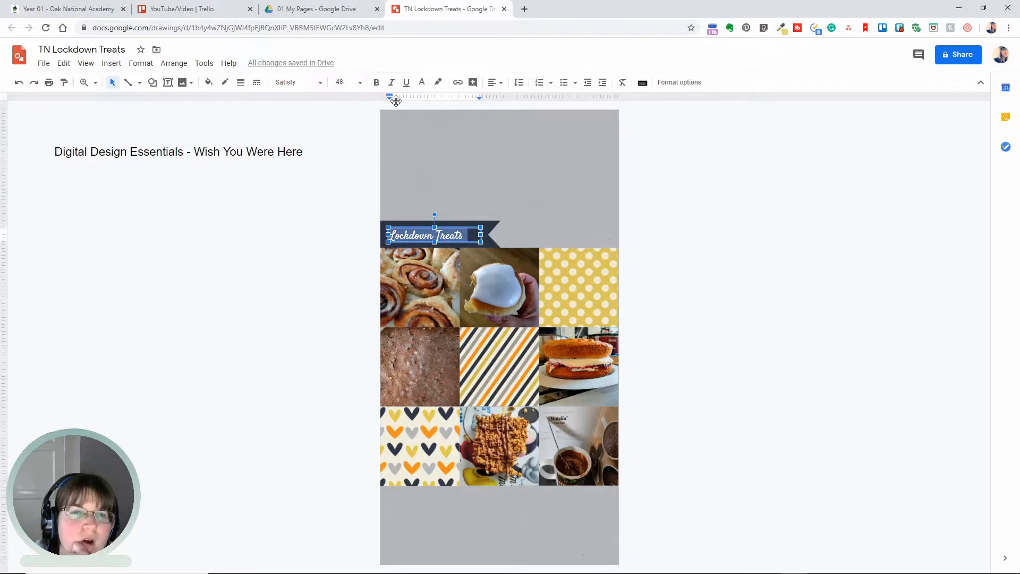
- Set the banner title to the Amatic SC font, enlarge it to fill the banner and centre it
click(297, 83)
click(340, 272)
click(360, 82)
click(346, 320)
click(495, 83)
click(510, 114)
click(360, 83)
click(345, 329)
click(495, 82)
click(421, 182)
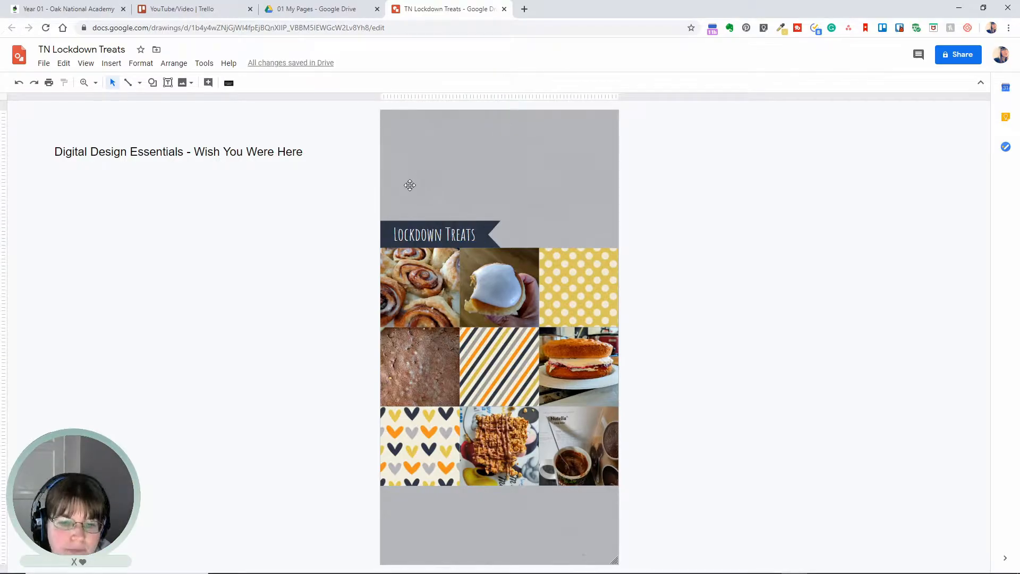
- Apply a dark grey drop shadow to the grouped tile grid
click(417, 234)
click(283, 254)
drag(390, 299, 389, 299)
click(337, 83)
click(846, 244)
click(977, 243)
click(967, 271)
click(873, 292)
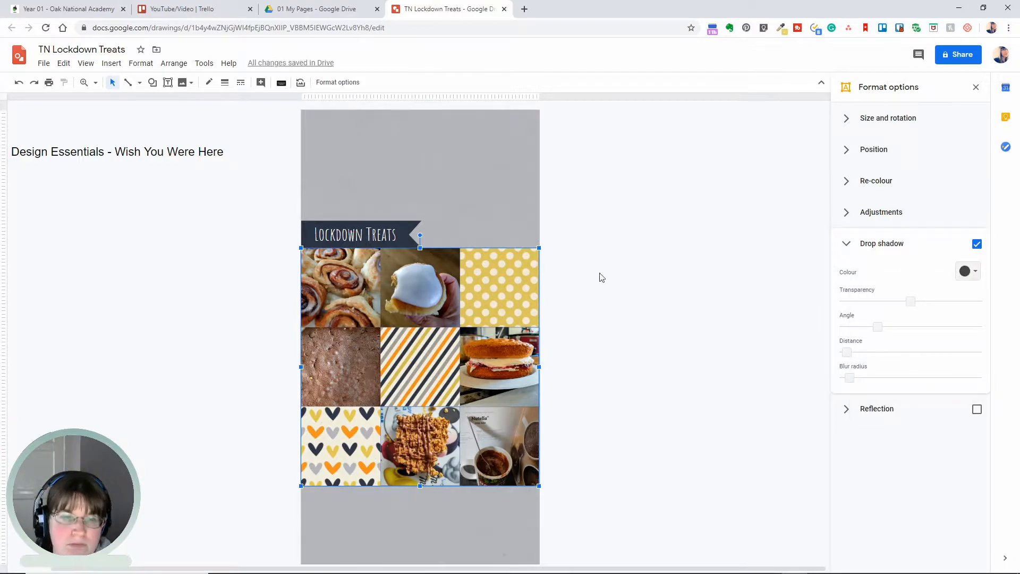
- Draw a small heart shape in the blank area beside the page
click(123, 228)
click(153, 82)
mouse_move(170, 101)
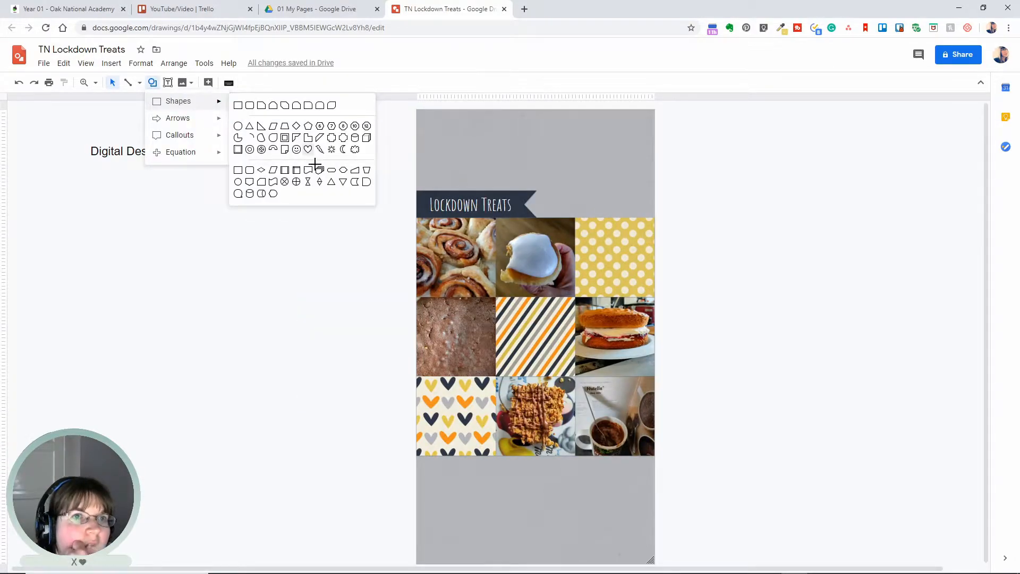
drag(261, 381, 288, 409)
- Fill the heart with the custom navy colour #2A3241 and place it over the grid's lower-right corner
click(781, 27)
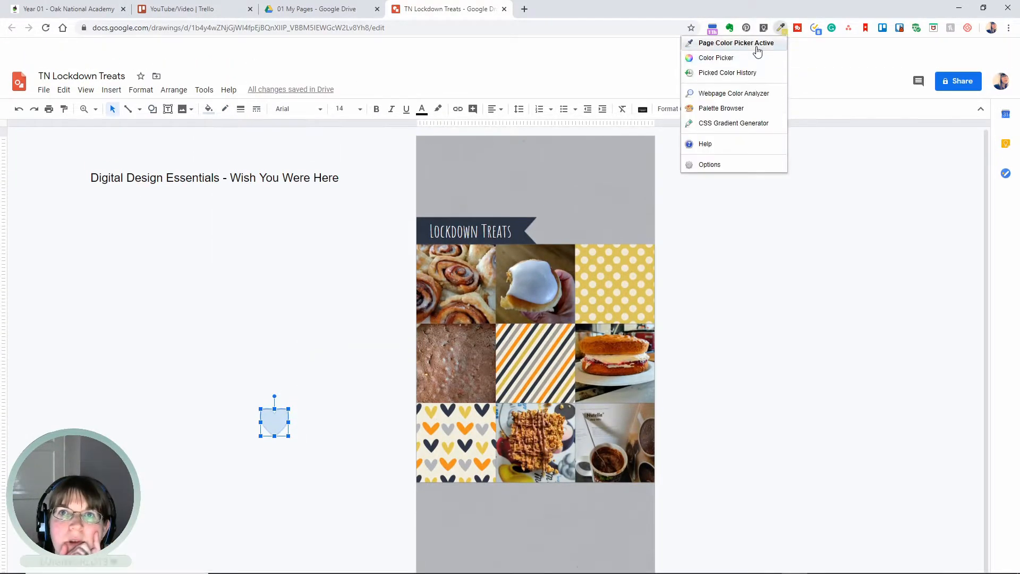
click(733, 41)
click(737, 48)
click(209, 83)
click(213, 237)
text(#2A3241)
click(547, 398)
drag(282, 396, 645, 461)
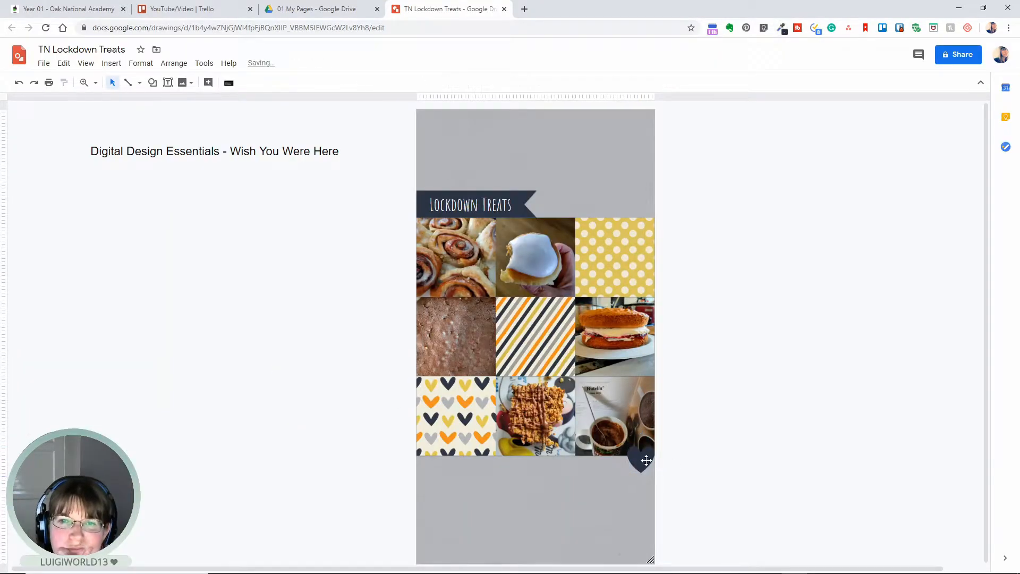
- Give the navy heart a white outline and a drop shadow
click(226, 83)
click(334, 120)
click(706, 432)
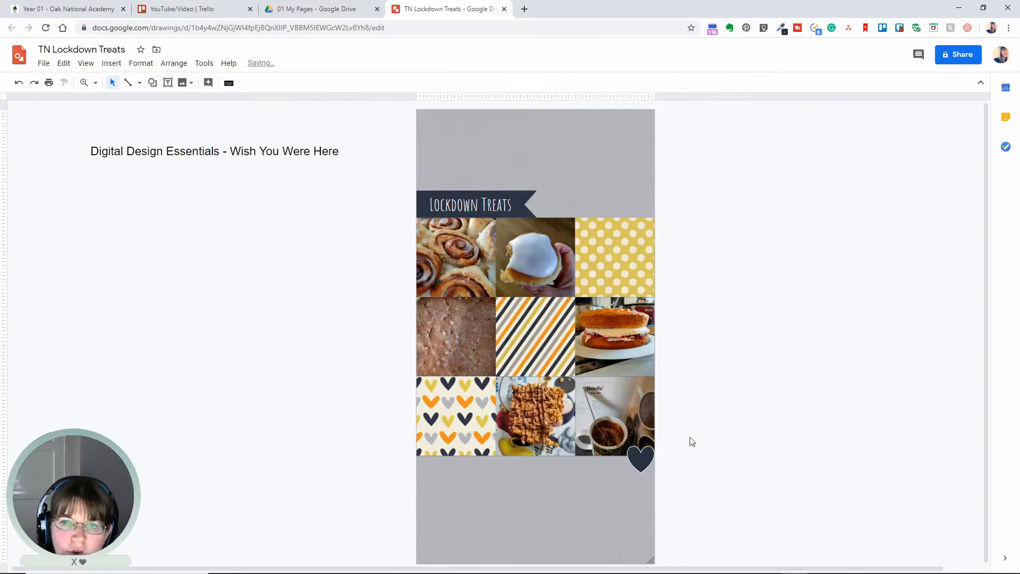
click(641, 460)
click(678, 82)
click(977, 212)
click(717, 308)
click(975, 88)
- Change the navy heart's outline weight while inspecting the layout up close
click(649, 450)
scroll(812, 298, up, 4)
scroll(813, 298, down, 11)
drag(733, 568, 796, 569)
scroll(783, 406, up, 2)
click(241, 82)
click(259, 151)
scroll(949, 456, up, 1)
drag(929, 423, 922, 426)
click(794, 455)
scroll(794, 457, down, 2)
scroll(794, 457, up, 7)
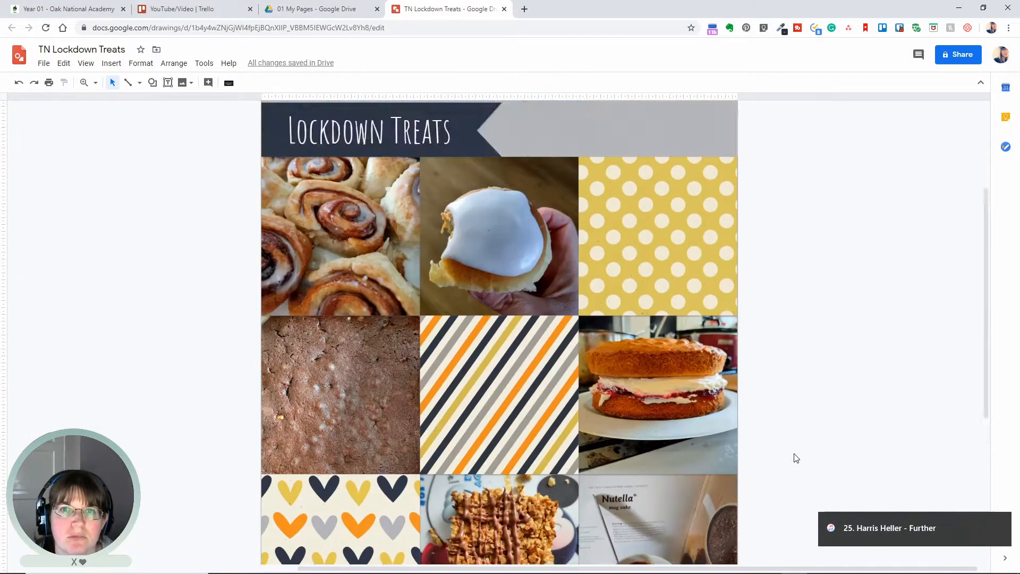
- Place the navy button with the twine bow in the middle of the yellow polka-dot paper and give it a drop shadow
scroll(794, 457, down, 2)
drag(185, 1, 581, 261)
click(688, 271)
scroll(689, 271, up, 10)
drag(800, 353, 813, 346)
click(435, 82)
click(976, 244)
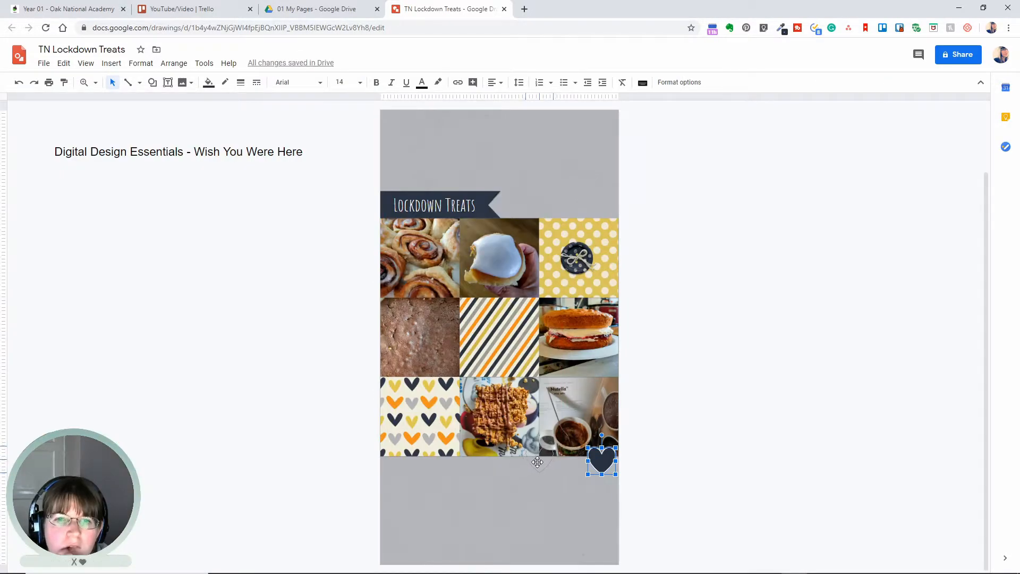
- Move the heart along the grid's lower edge to the boundary between the two photos and draw a caption text box beside it
click(690, 414)
drag(537, 462, 524, 473)
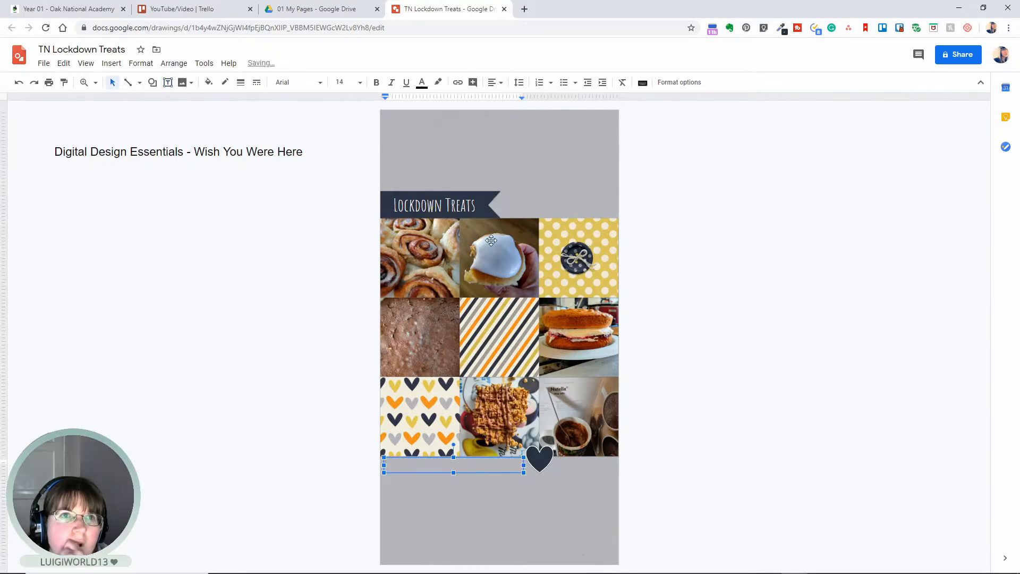
- Choose a text colour for the caption box and set its font to Amatic SC
click(85, 63)
mouse_move(106, 83)
click(229, 120)
click(421, 82)
click(426, 213)
click(299, 82)
click(337, 141)
- Write a caption listing cinnamon buns, iced buns, Victoria sponge, Brownies, Flapjacks and nutella mug cake, crediting who baked each group
scroll(299, 139, up, 4)
scroll(381, 180, down, 3)
text(Cho)
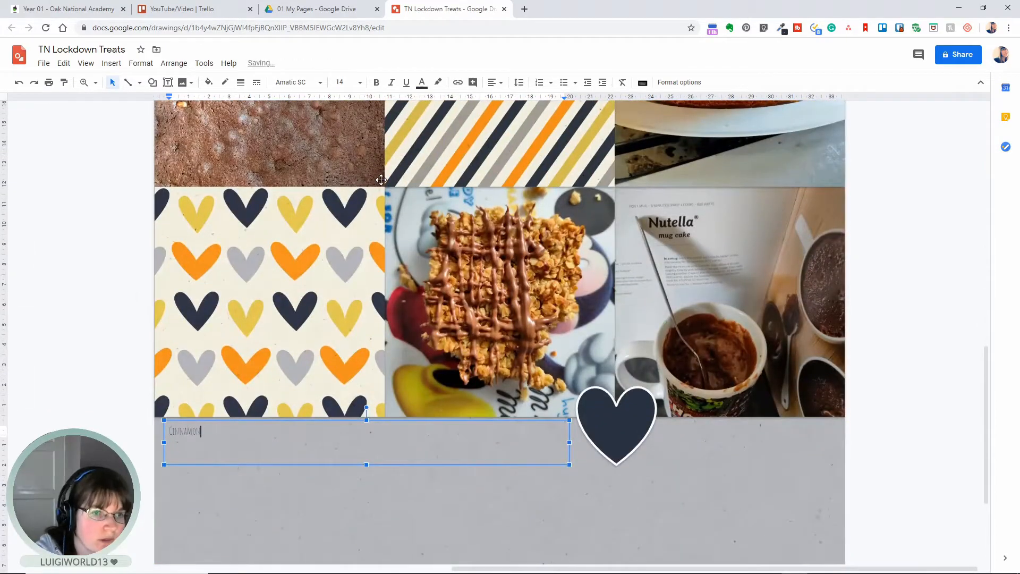
text(namon buns,)
scroll(381, 179, up, 8)
scroll(381, 179, down, 7)
text(iced buns,)
scroll(405, 174, up, 7)
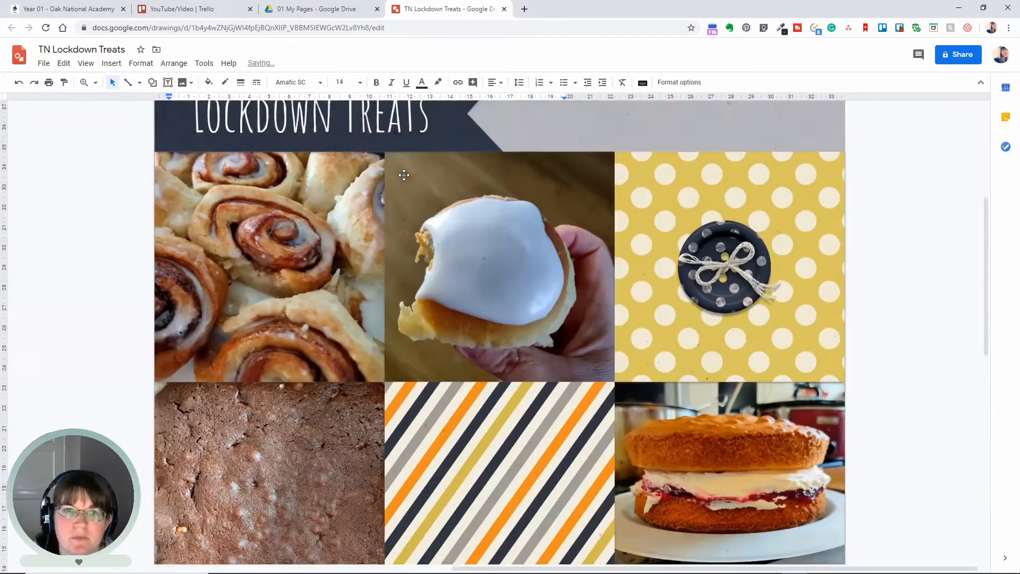
scroll(404, 175, down, 6)
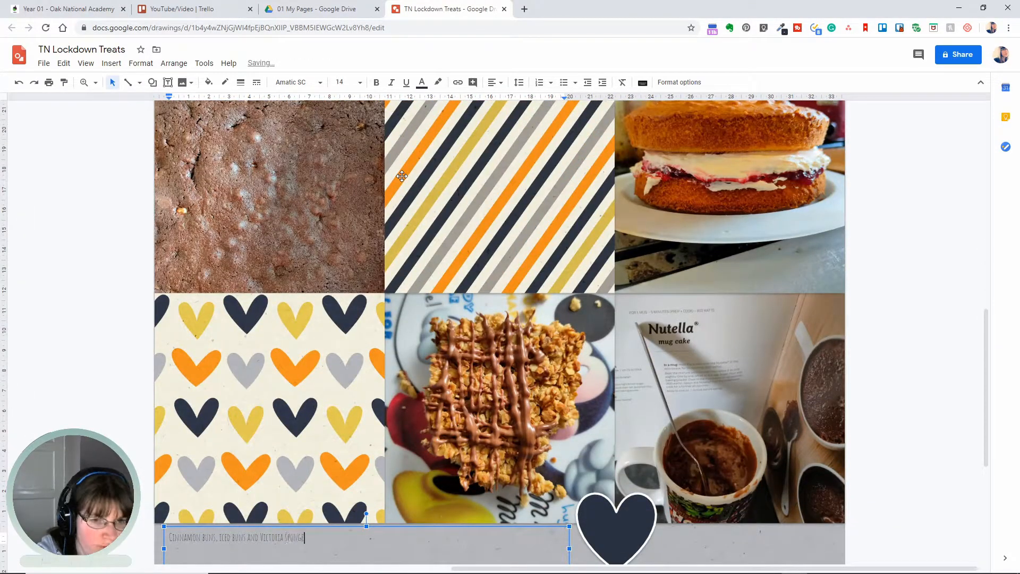
text(Brownies, Flapjacks and nutella mug cake by M)
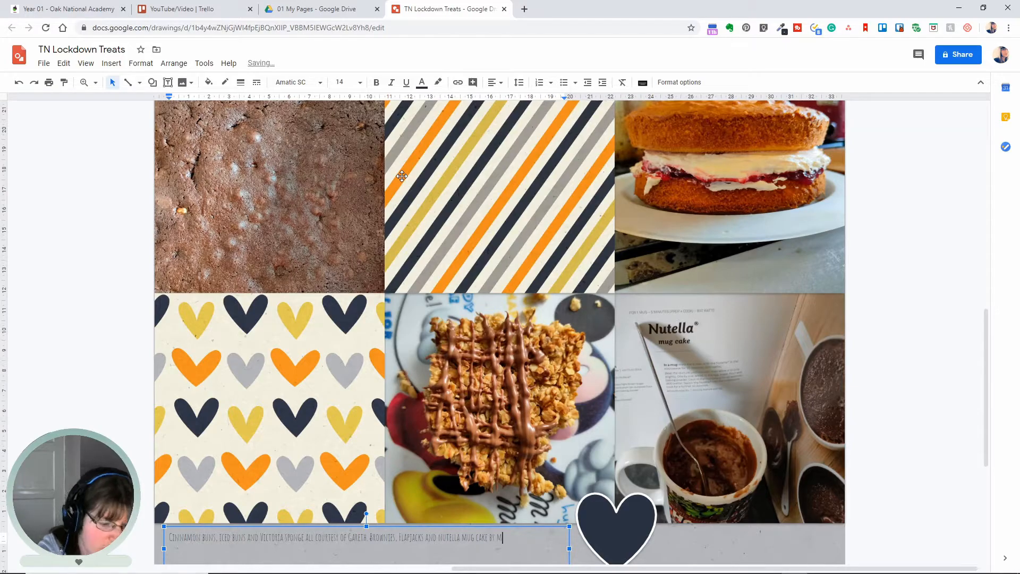
- Set the font size of the whole caption to 24
key(ctrl+a)
click(362, 84)
click(346, 238)
scroll(347, 239, down, 3)
click(360, 83)
click(347, 256)
- Try to split the caption by moving its second sentence, from "Brownies" onward, into a separate text box
click(502, 399)
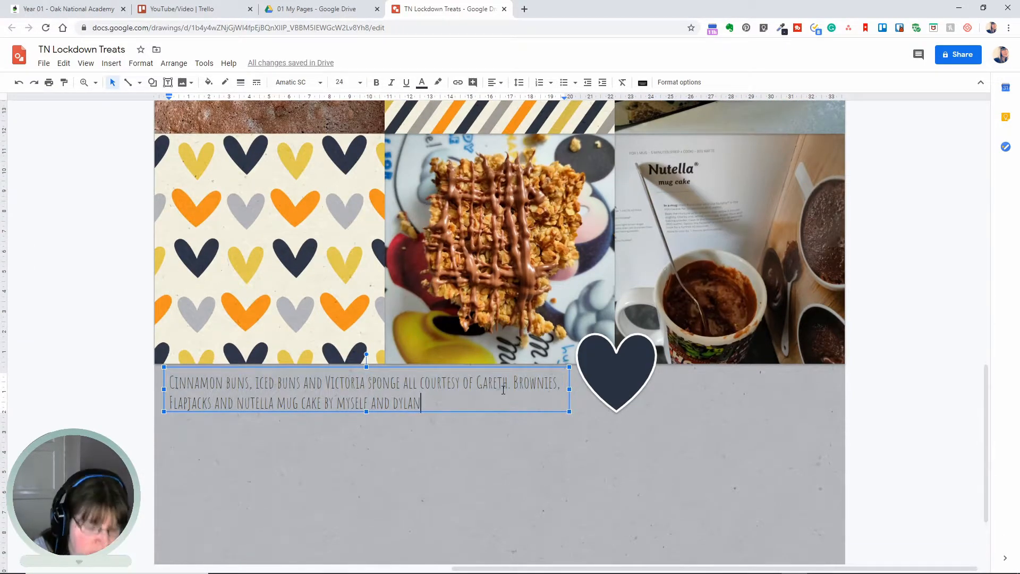
drag(423, 402, 159, 406)
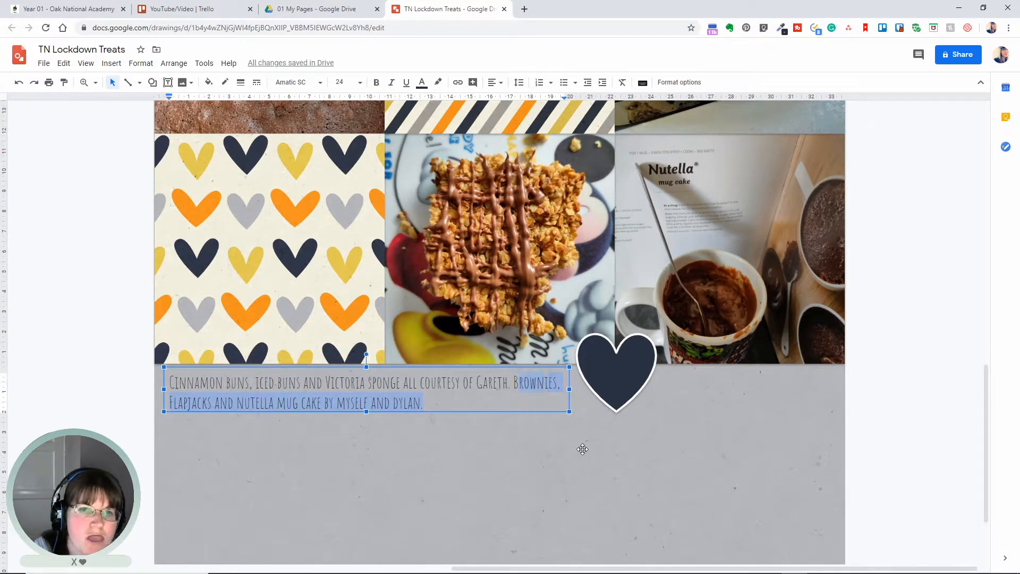
key(BackSpace)
key(BackSpace)
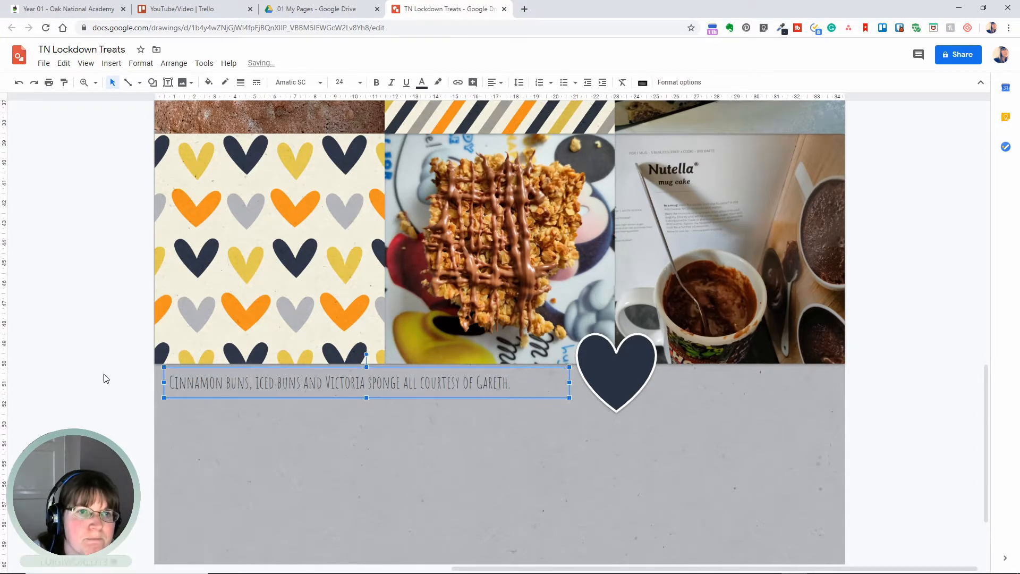
click(106, 379)
text(Brownies, Flapjacks and nutella mug cake by myself and dylan.)
- Try to fit the separate second sentence on one line under the grid, next to the first sentence
drag(415, 260, 669, 555)
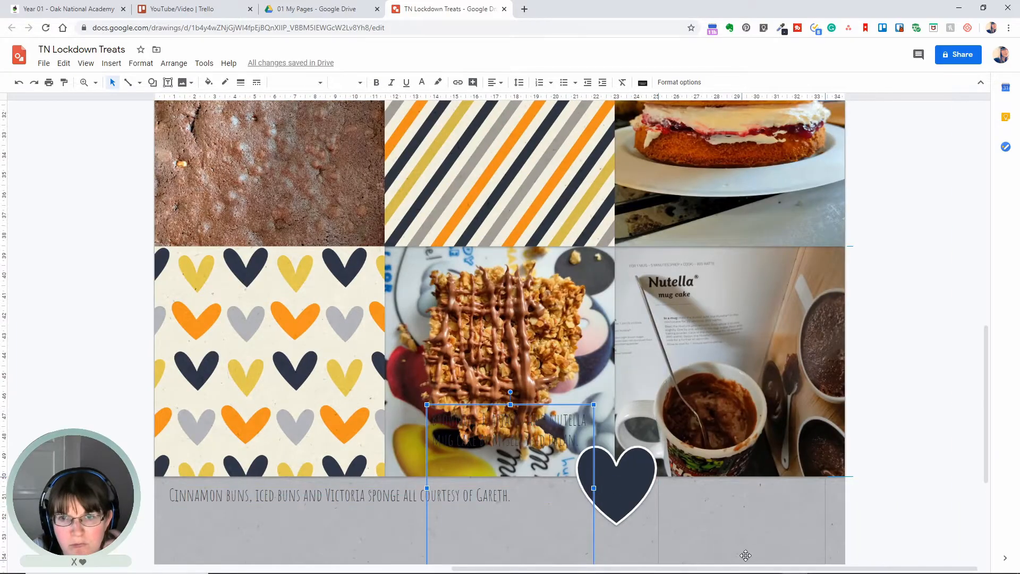
drag(745, 555, 745, 555)
scroll(745, 555, down, 4)
drag(742, 430, 742, 291)
drag(825, 278, 835, 278)
drag(555, 281, 512, 282)
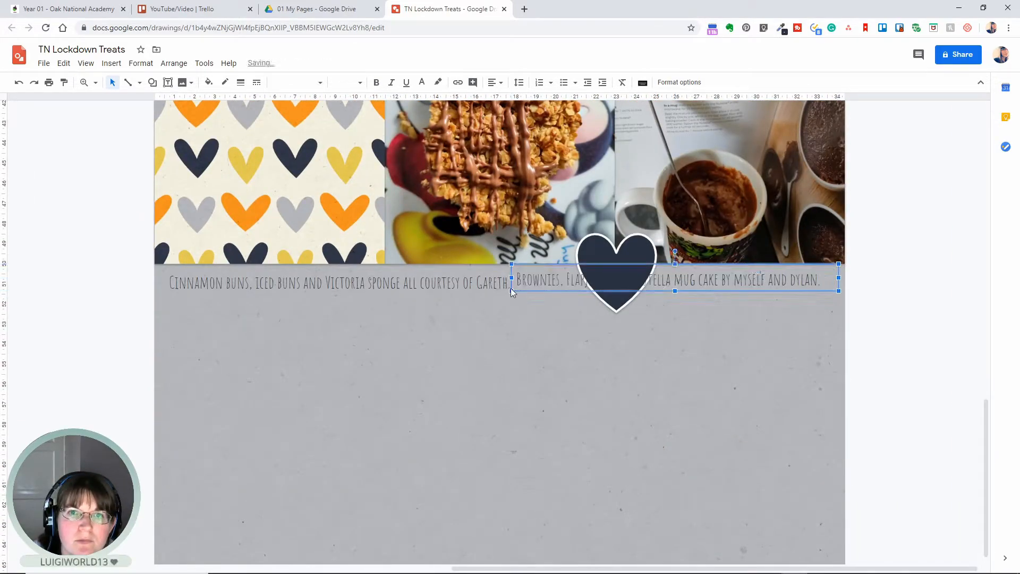
- Undo the separate text box and the split so the full caption is back in one box
key(ctrl+z)
key(ctrl+z)
key(ctrl+z)
key(ctrl+z)
key(ctrl+z)
key(ctrl+z)
scroll(637, 340, down, 15)
key(ctrl+z)
- Set the font size of the whole two-sentence caption to 18
click(483, 391)
drag(616, 570, 703, 572)
scroll(450, 338, down, 1)
drag(529, 302, 239, 262)
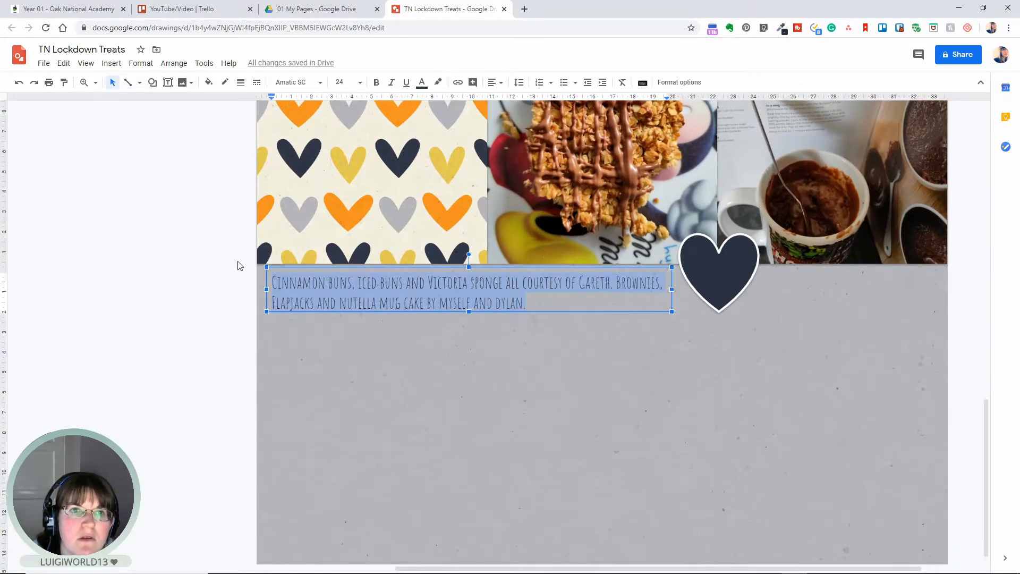
click(362, 83)
click(341, 242)
- Cut the caption's ending from "cake by myself" onward and draw a new text box on the other side of the heart
drag(407, 298, 272, 296)
key(ctrl+x)
key(Escape)
key(Escape)
drag(893, 289, 935, 291)
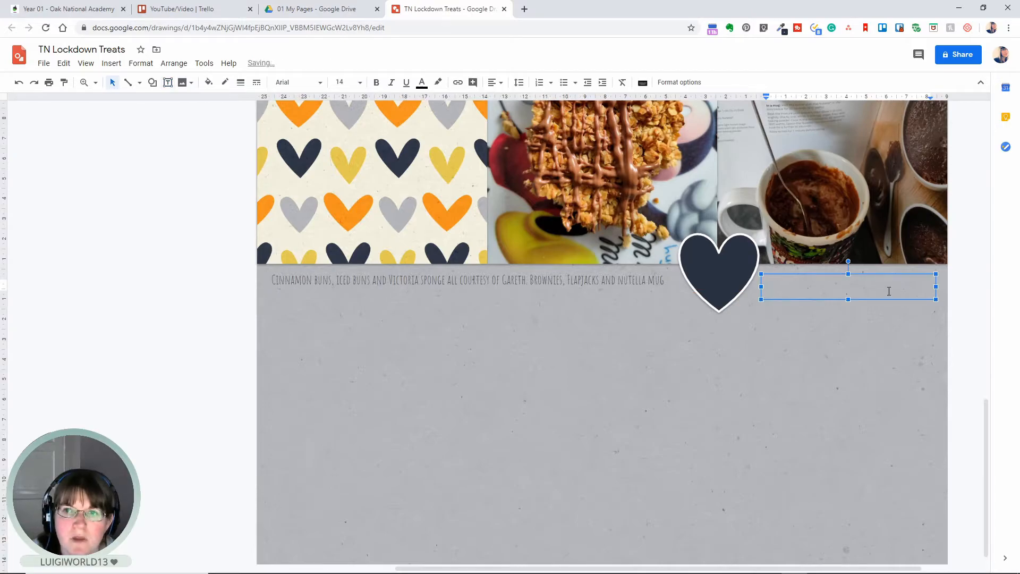
- Put the caption's cut ending in a matching text box beyond the heart, level with the first part of the caption
click(519, 271)
key(ctrl+c)
key(ctrl+v)
drag(617, 300, 766, 284)
key(ctrl+v)
drag(878, 272, 878, 269)
click(954, 312)
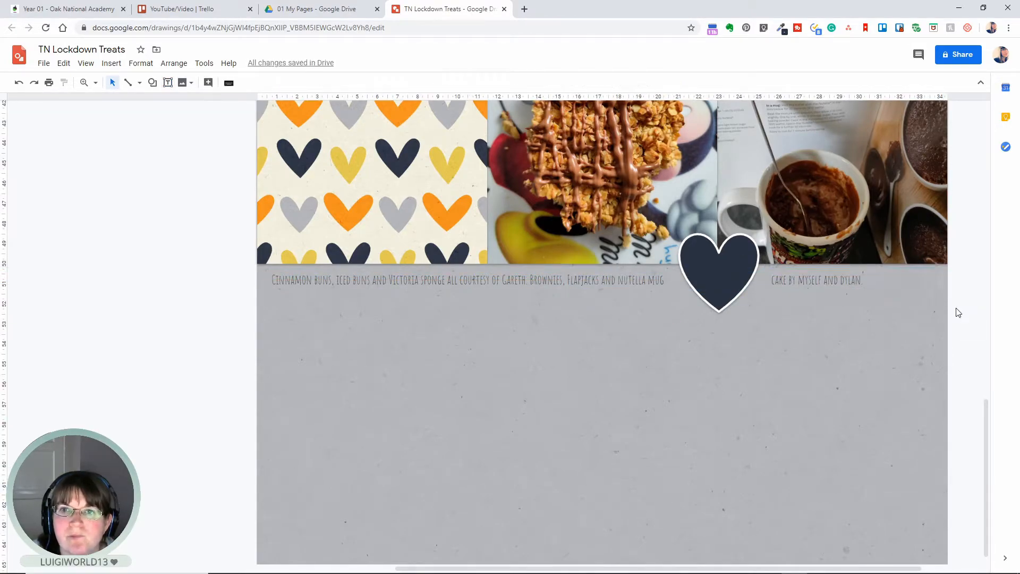
- Append "April & May 2020" to the second caption part and format the date in bold white
click(917, 278)
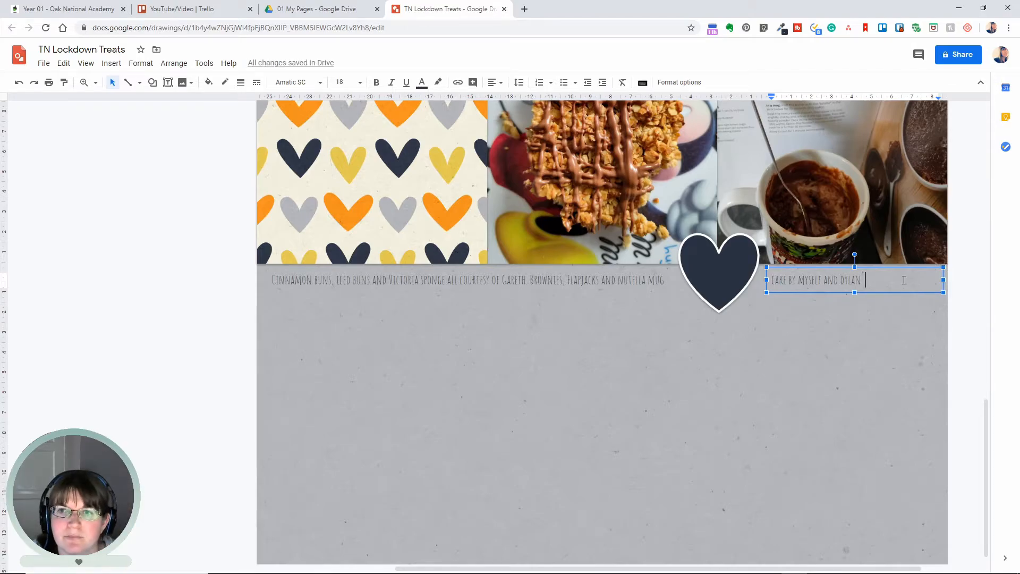
scroll(903, 280, up, 8)
scroll(903, 280, down, 5)
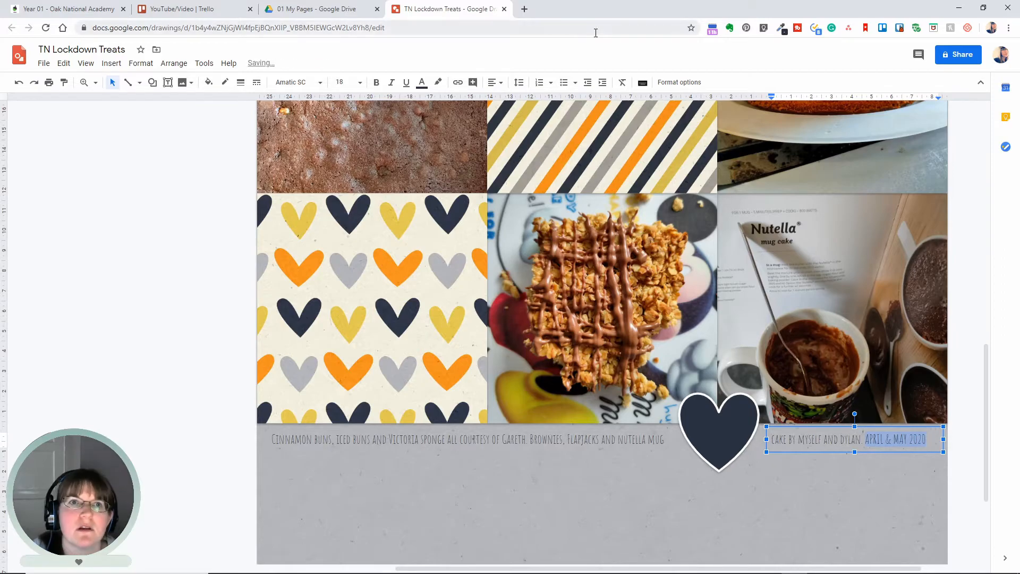
click(866, 440)
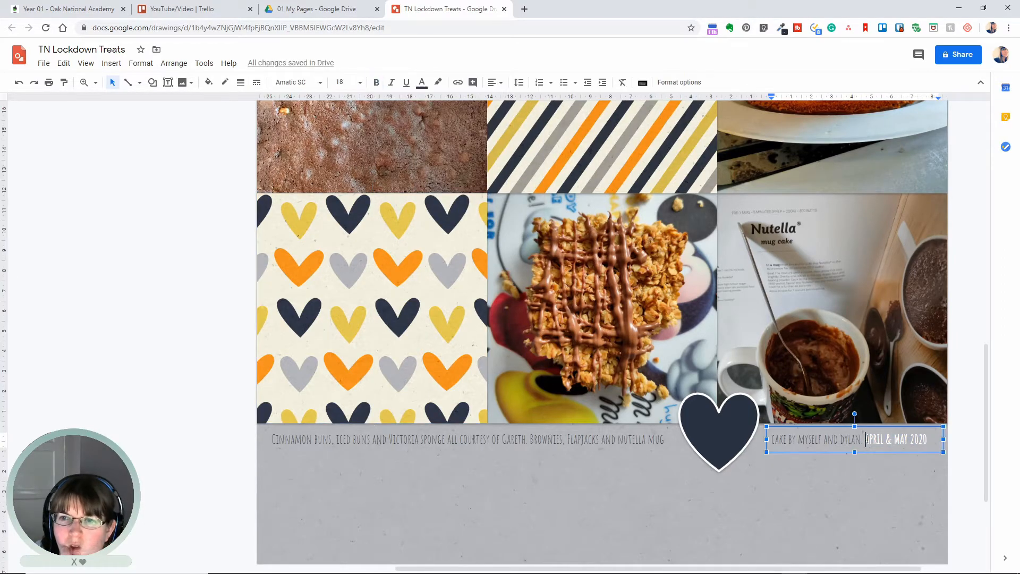
click(137, 388)
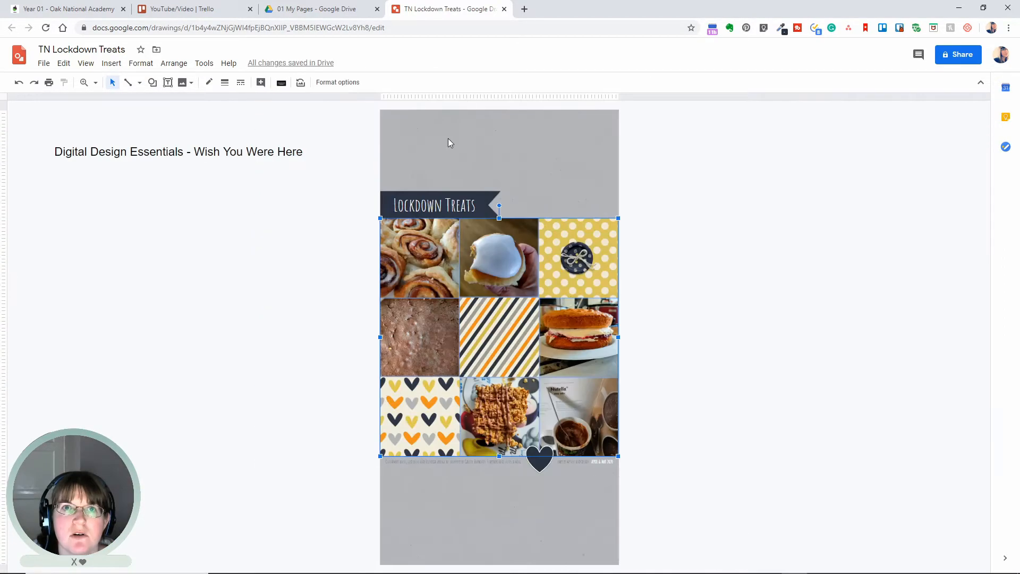
- Draw a rectangle covering the whole photo grid with transparent fill and no outline, and give it a drop shadow
click(318, 83)
key(Escape)
drag(301, 218, 552, 441)
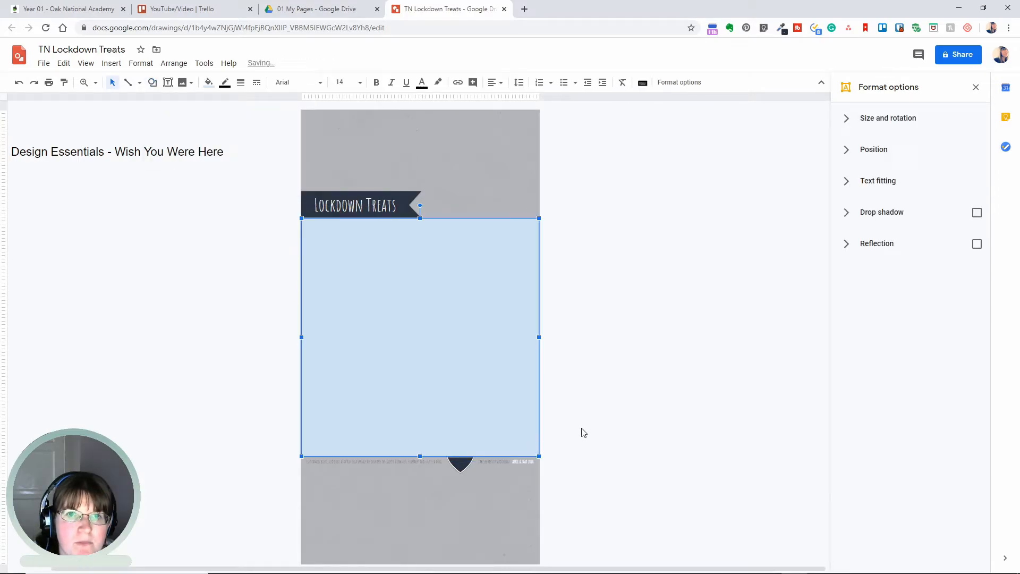
click(208, 82)
click(316, 139)
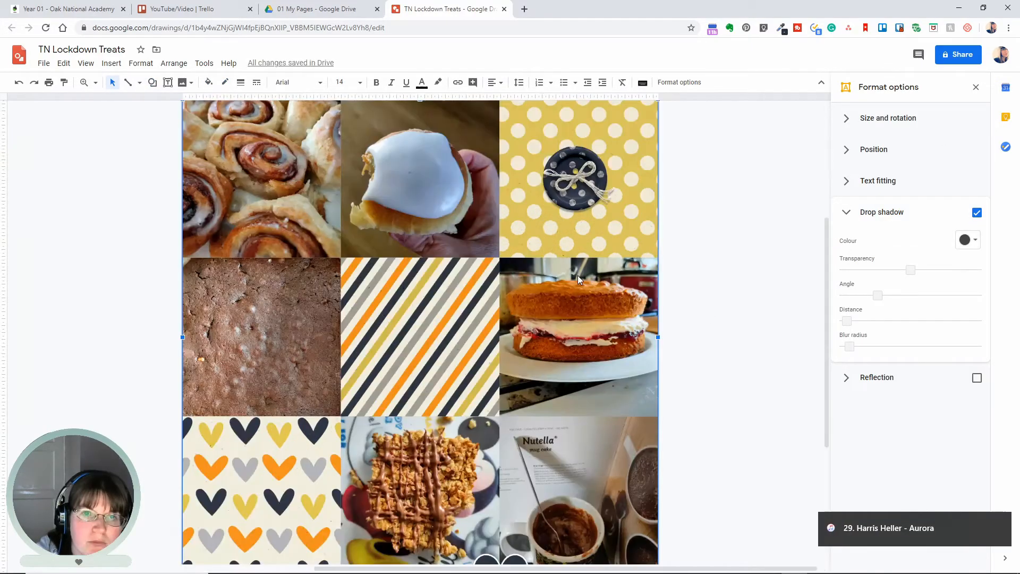
- Slightly increase the distance and blur radius of the grid rectangle's drop shadow
scroll(579, 280, up, 2)
scroll(541, 279, down, 11)
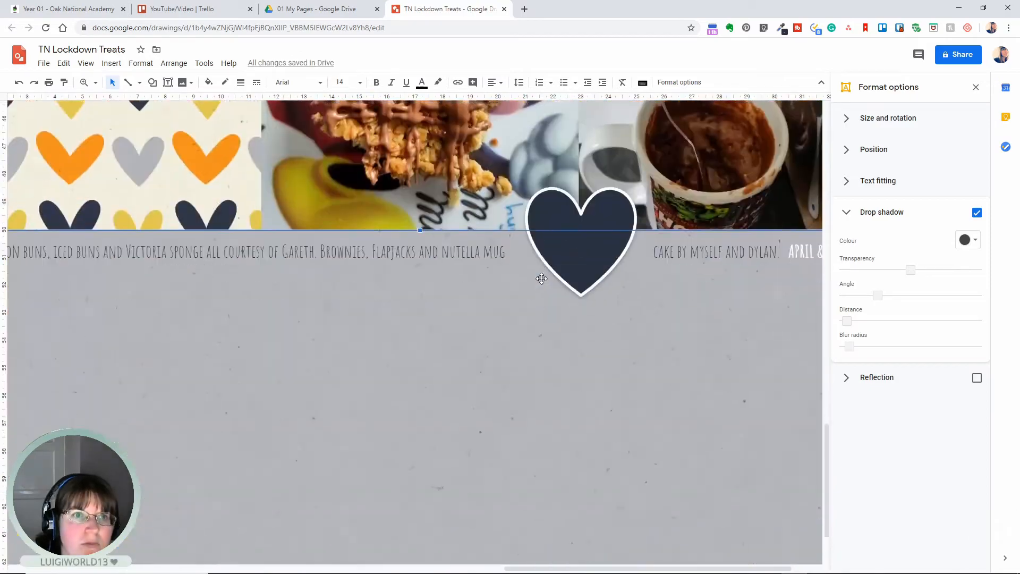
scroll(542, 280, up, 3)
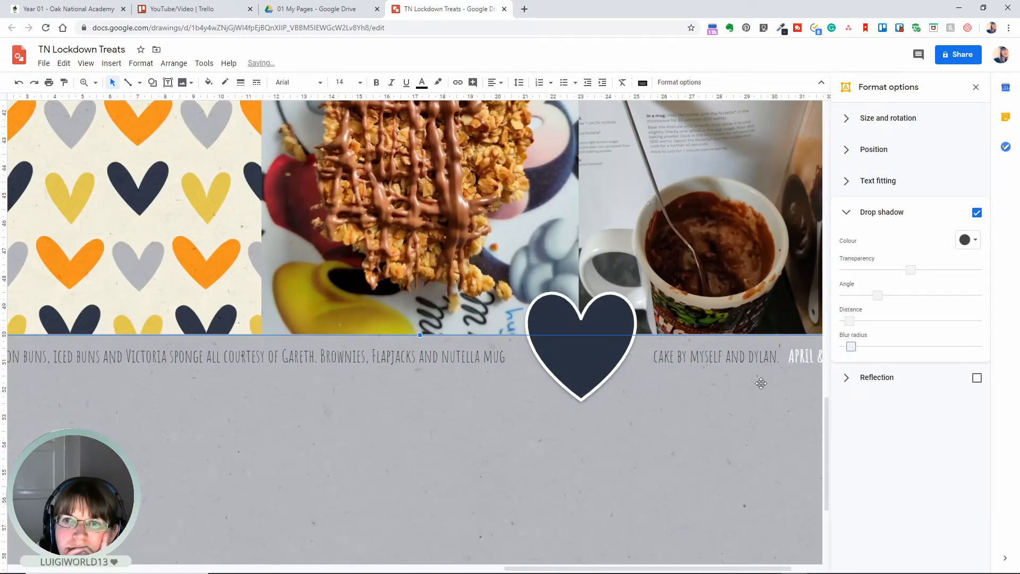
- Examine the shadow along the grid's lower edge, the captions and the overall page layout up close
click(760, 383)
scroll(723, 410, down, 4)
scroll(661, 441, up, 7)
click(682, 448)
click(504, 445)
scroll(502, 445, up, 16)
scroll(502, 445, down, 18)
click(516, 355)
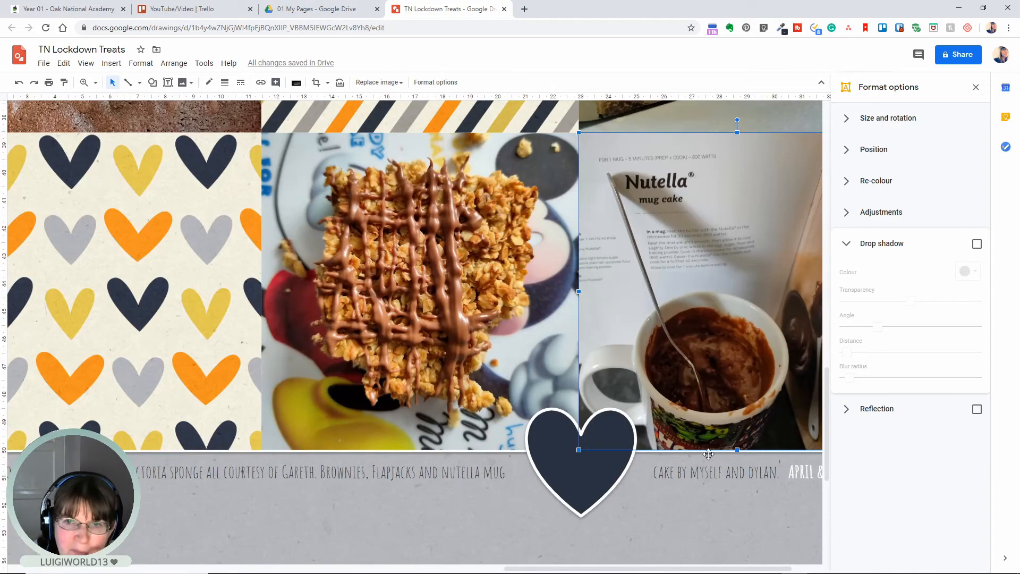
click(708, 453)
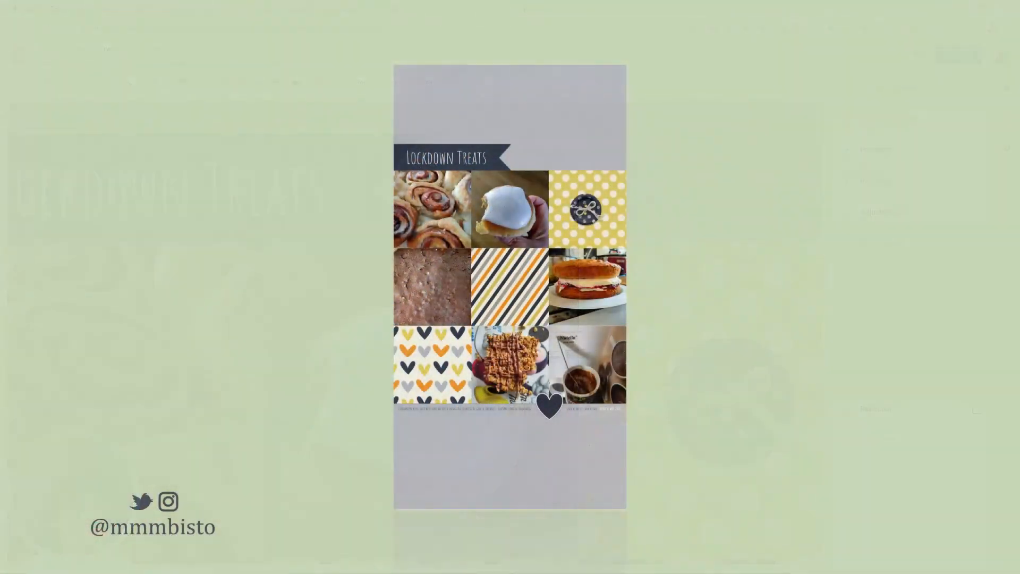